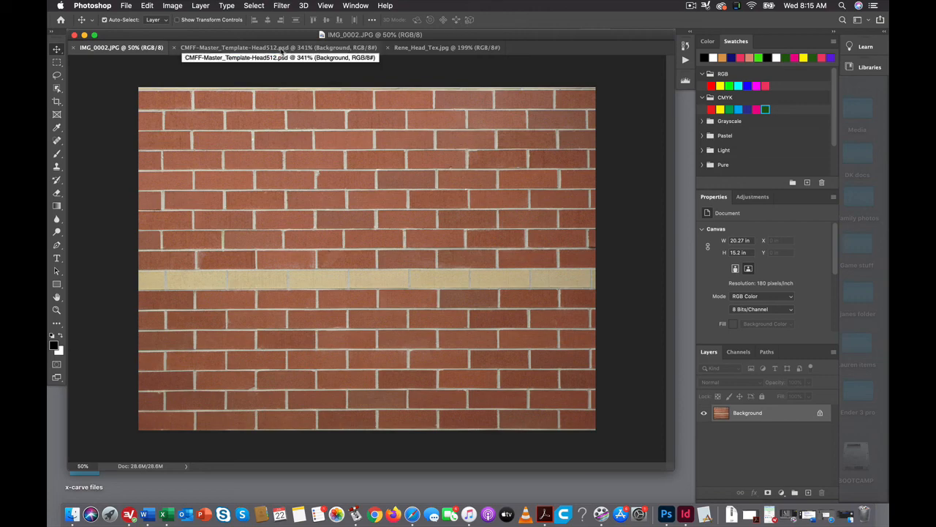
Look through the CMFF-Master_Template-Head512.psd and Rene_Head_Tex.jpg texture maps and return to the brick image IMG_0002.JPG
{"action": "left_click", "coordinate": [252, 48]}
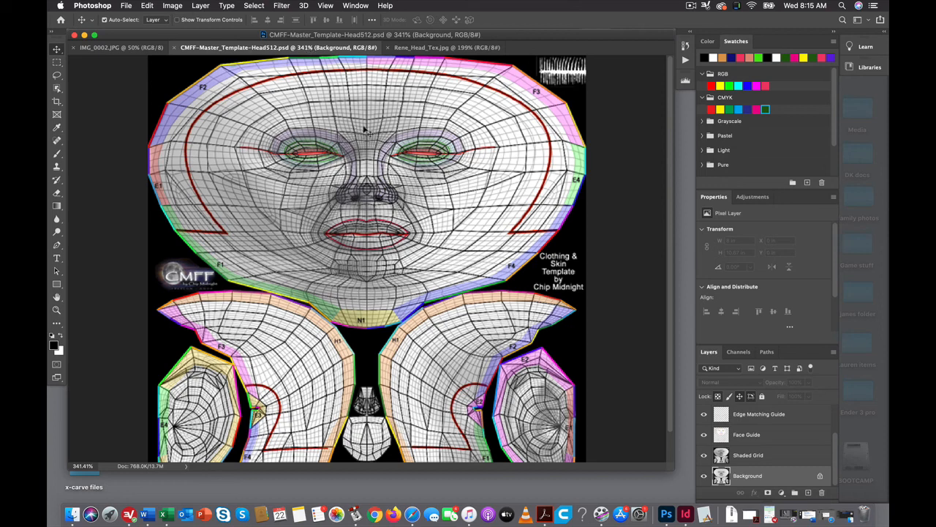
{"action": "left_click", "coordinate": [433, 48]}
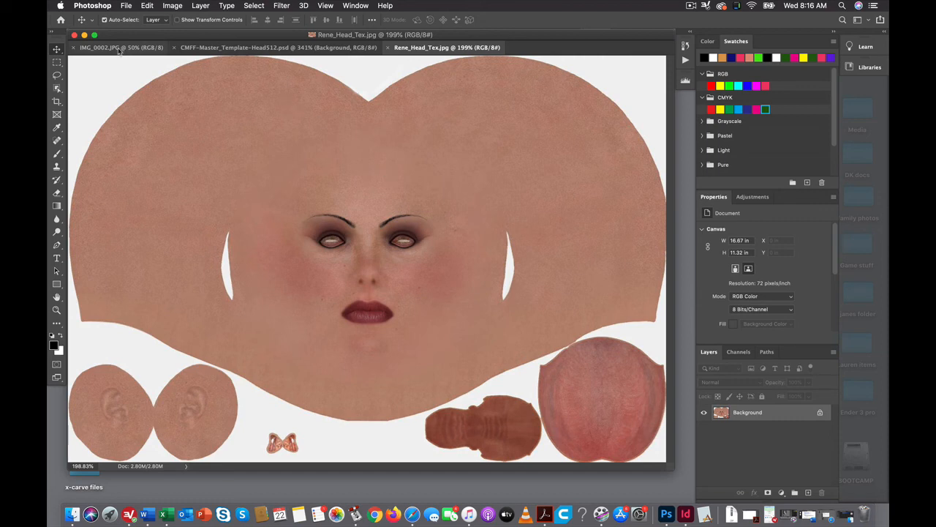
{"action": "left_click", "coordinate": [151, 50]}
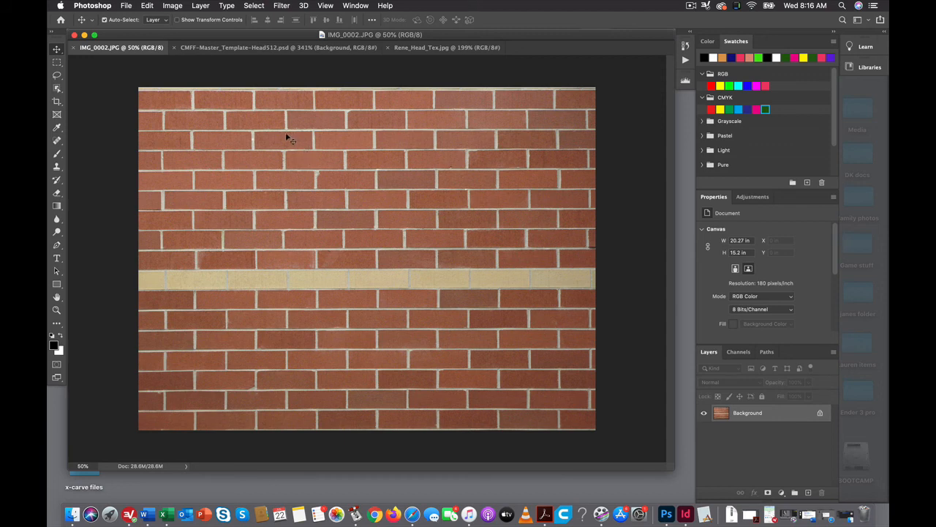
Create a Cube preset mesh from the brick layer, accepting the switch to the 3D workspace
{"action": "left_click", "coordinate": [304, 6]}
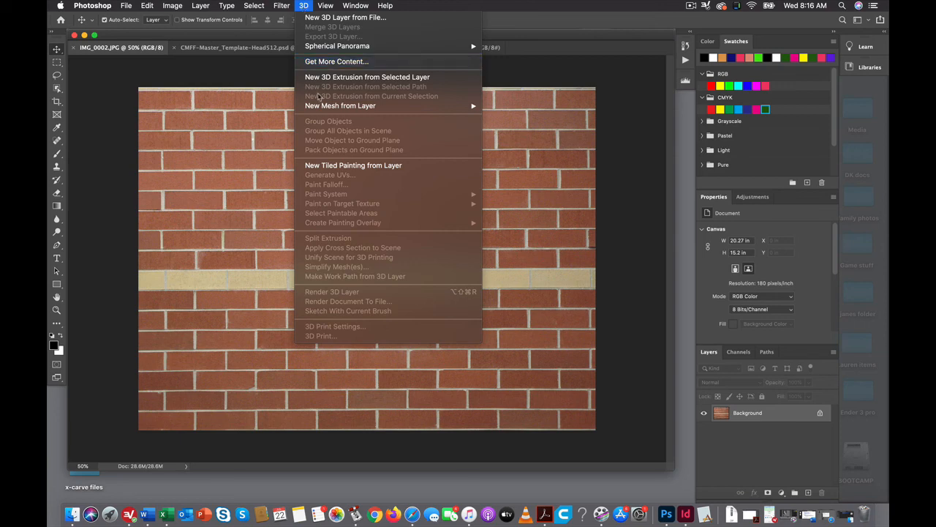
{"action": "mouse_move", "coordinate": [317, 107]}
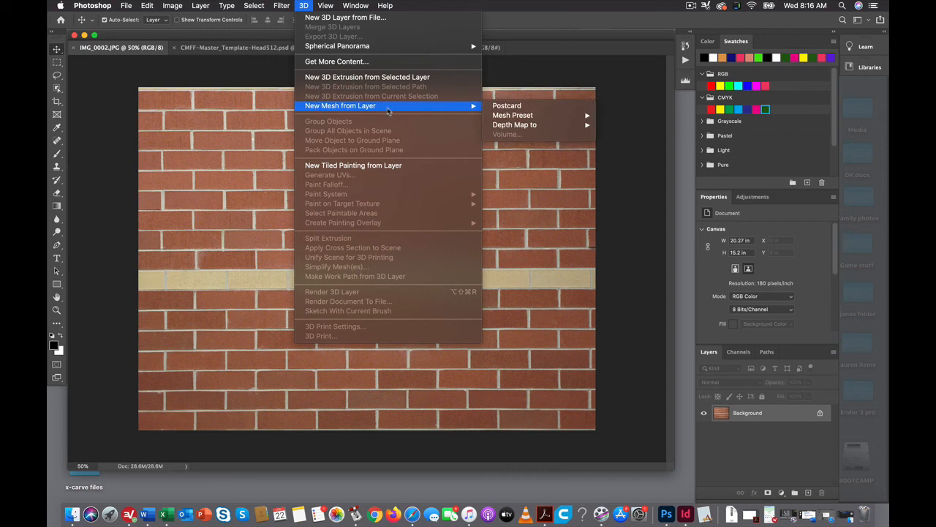
{"action": "mouse_move", "coordinate": [494, 116]}
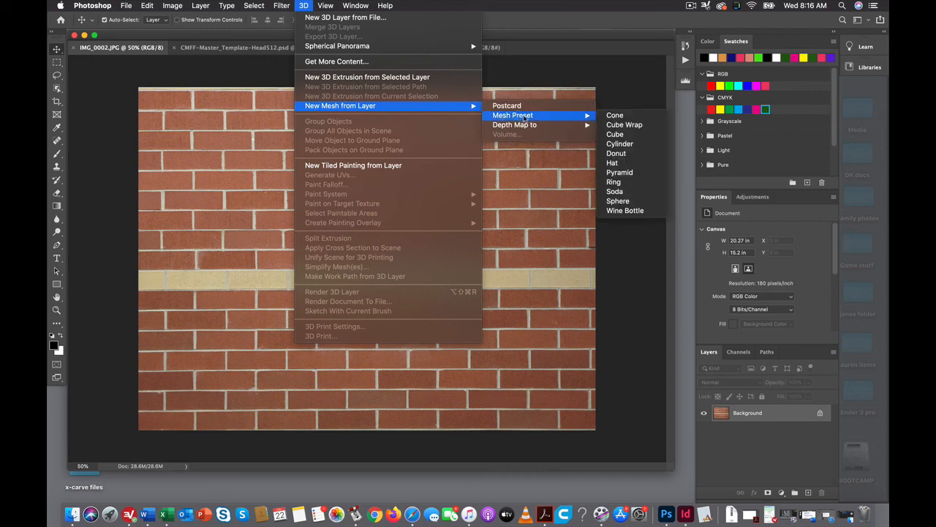
{"action": "left_click", "coordinate": [619, 136]}
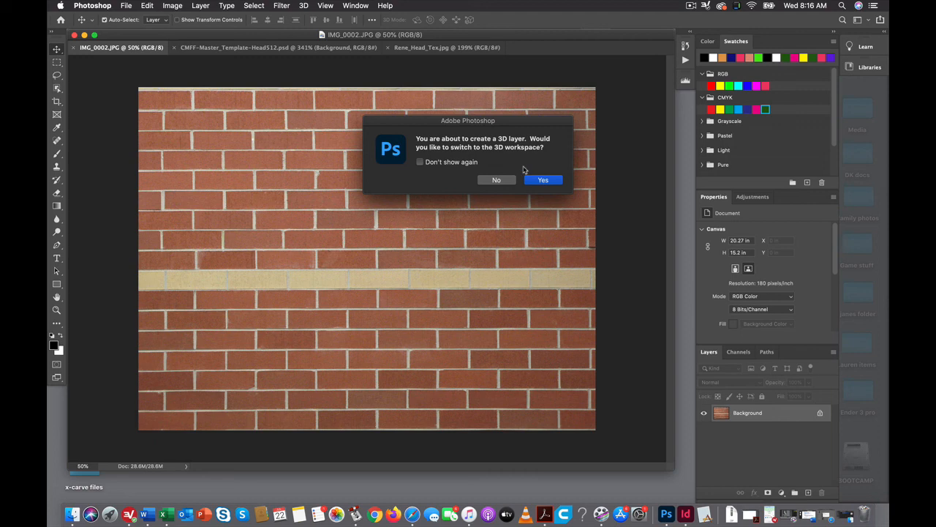
{"action": "left_click", "coordinate": [543, 181]}
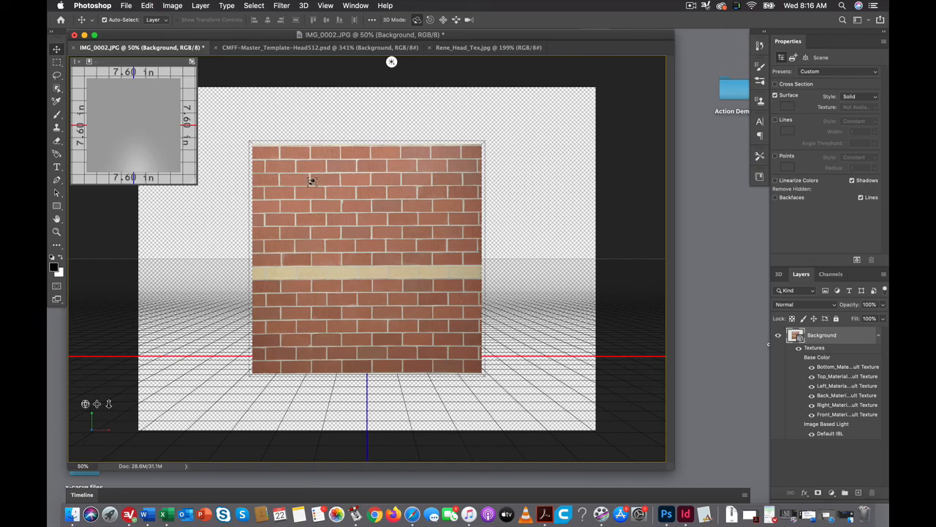
Tilt the 3D view to show the cube's top and open its front material texture for editing
{"action": "left_click_drag", "start_coordinate": [297, 182], "coordinate": [264, 61]}
{"action": "left_click_drag", "start_coordinate": [279, 198], "coordinate": [267, 248]}
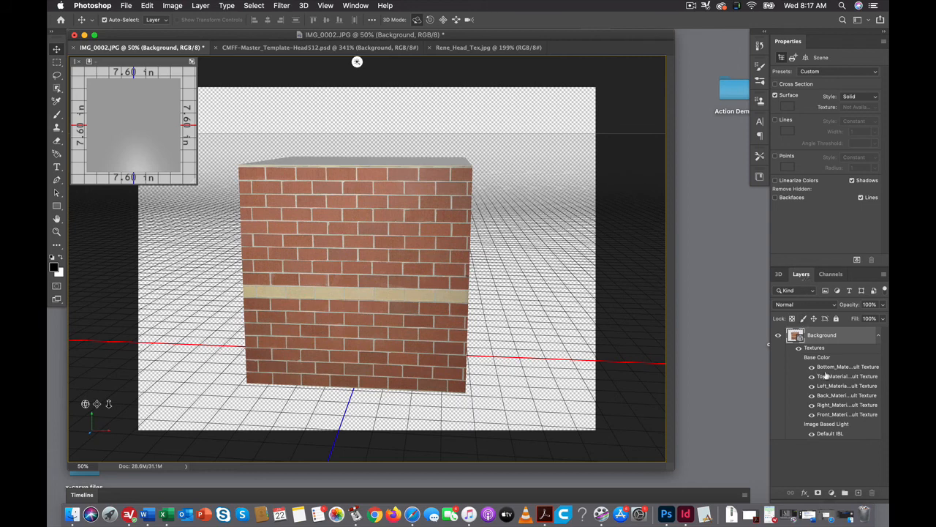
{"action": "double_click", "coordinate": [836, 415]}
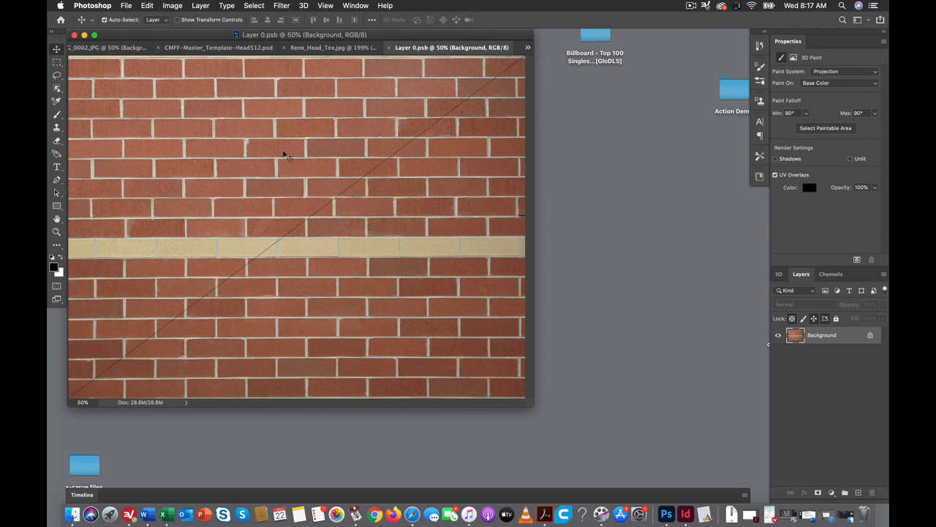
Paint the large letters DK in black across the brick texture with the Brush tool
{"action": "left_click", "coordinate": [57, 114]}
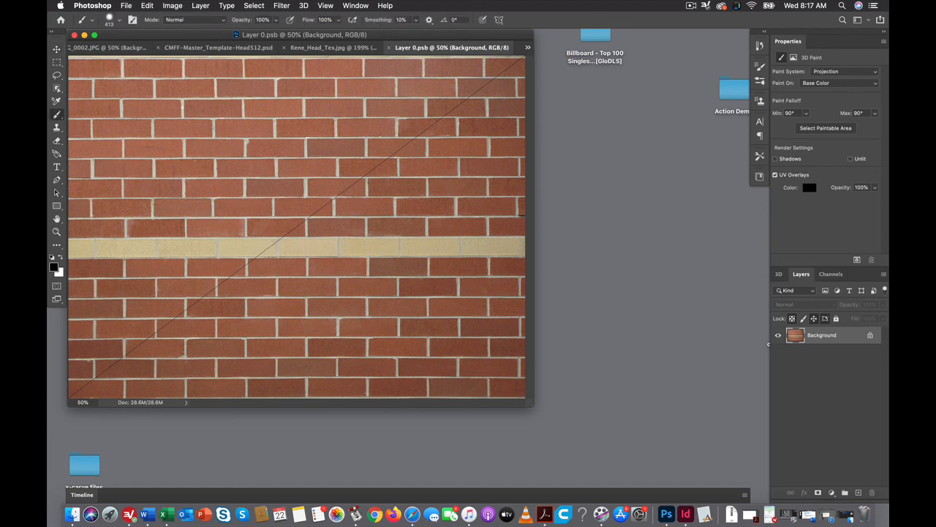
{"action": "left_click_drag", "start_coordinate": [154, 162], "coordinate": [172, 316]}
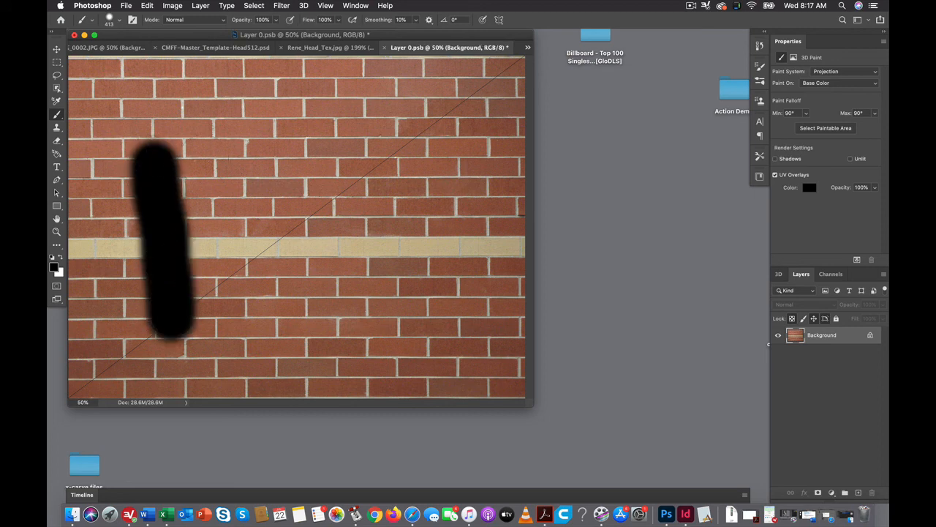
{"action": "mouse_move", "coordinate": [102, 145]}
{"action": "left_mouse_down"}
{"action": "mouse_move", "coordinate": [236, 249]}
{"action": "mouse_move", "coordinate": [179, 300]}
{"action": "mouse_move", "coordinate": [170, 327]}
{"action": "left_mouse_up"}
{"action": "left_click_drag", "start_coordinate": [251, 207], "coordinate": [250, 217]}
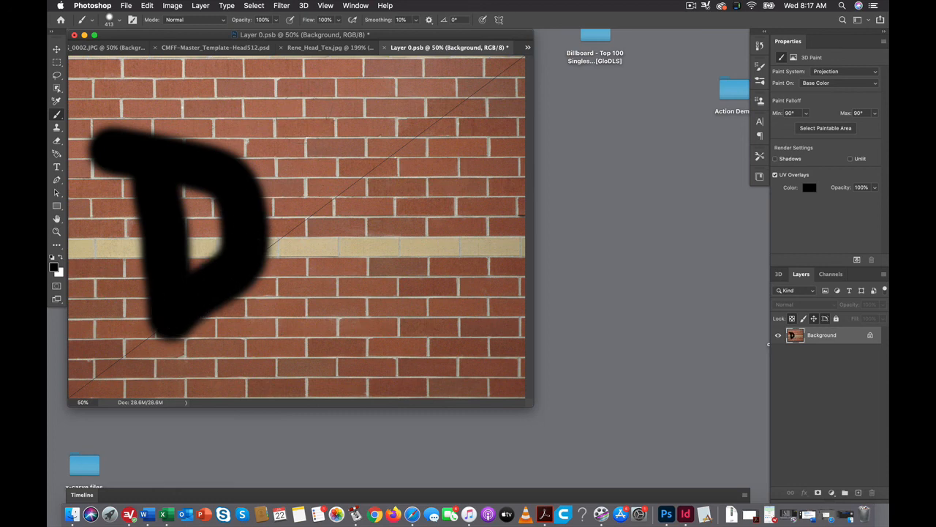
{"action": "mouse_move", "coordinate": [296, 103]}
{"action": "left_mouse_down"}
{"action": "mouse_move", "coordinate": [329, 259]}
{"action": "mouse_move", "coordinate": [330, 241]}
{"action": "mouse_move", "coordinate": [334, 311]}
{"action": "left_mouse_up"}
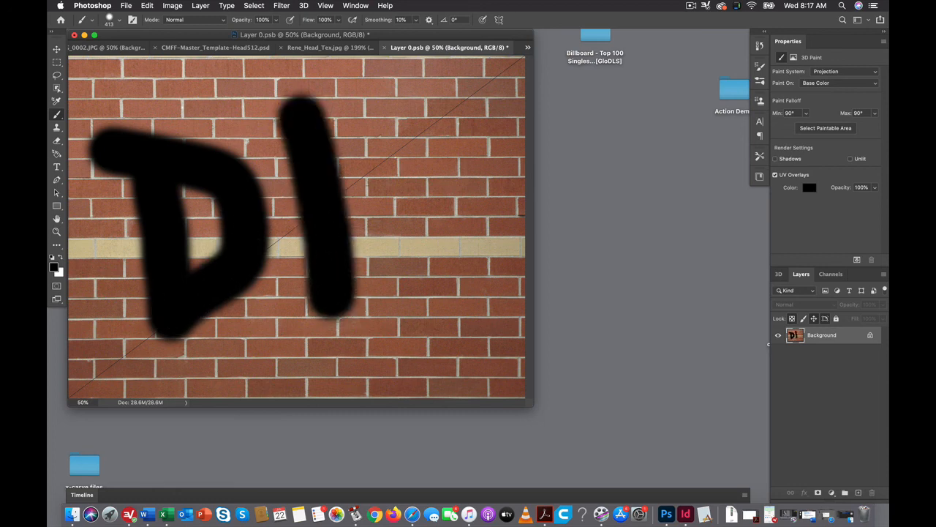
{"action": "mouse_move", "coordinate": [392, 106]}
{"action": "left_mouse_down"}
{"action": "mouse_move", "coordinate": [328, 186]}
{"action": "mouse_move", "coordinate": [436, 274]}
{"action": "left_mouse_up"}
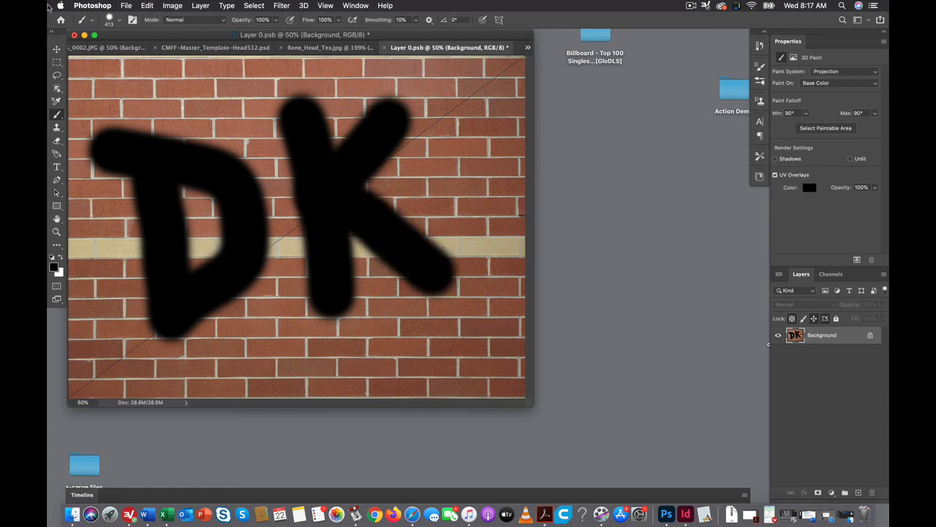
Compare the painted Layer 0.psb texture with the cube in IMG_0002.JPG
{"action": "left_click", "coordinate": [126, 5]}
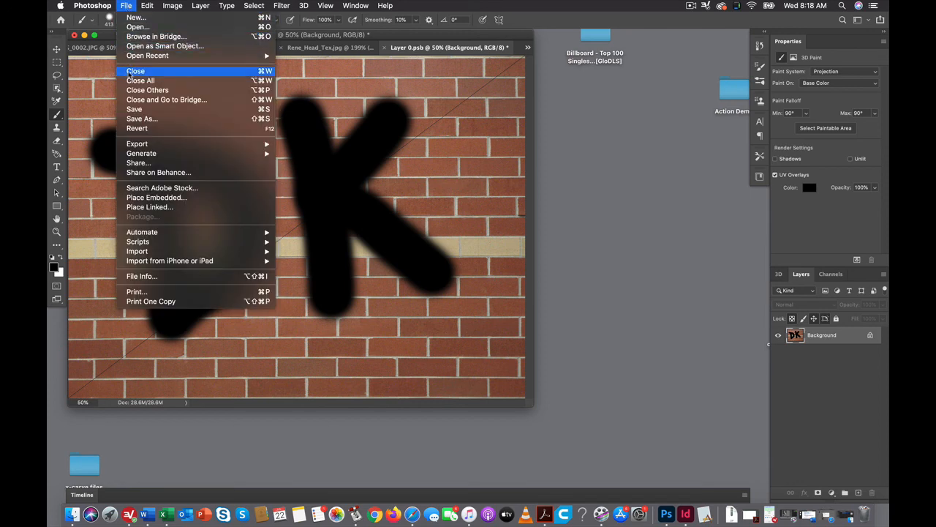
{"action": "left_click", "coordinate": [404, 51]}
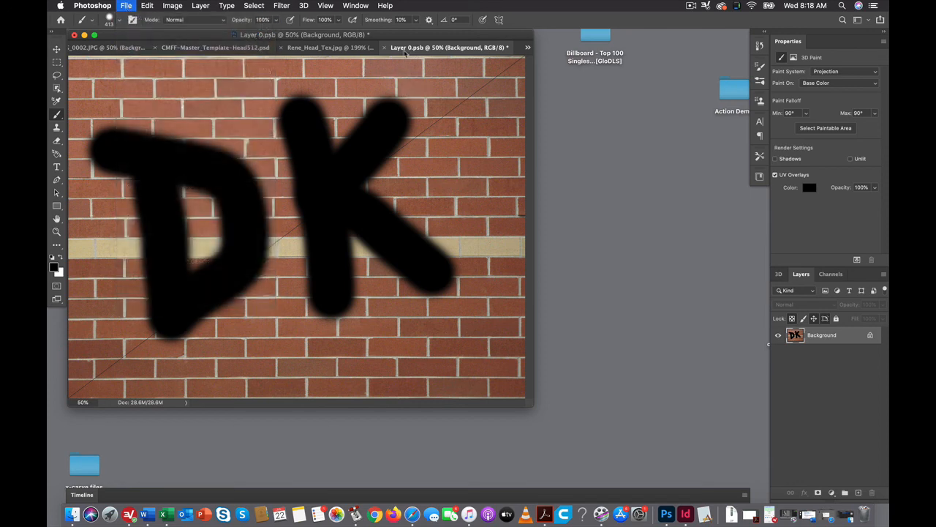
{"action": "left_click", "coordinate": [107, 48]}
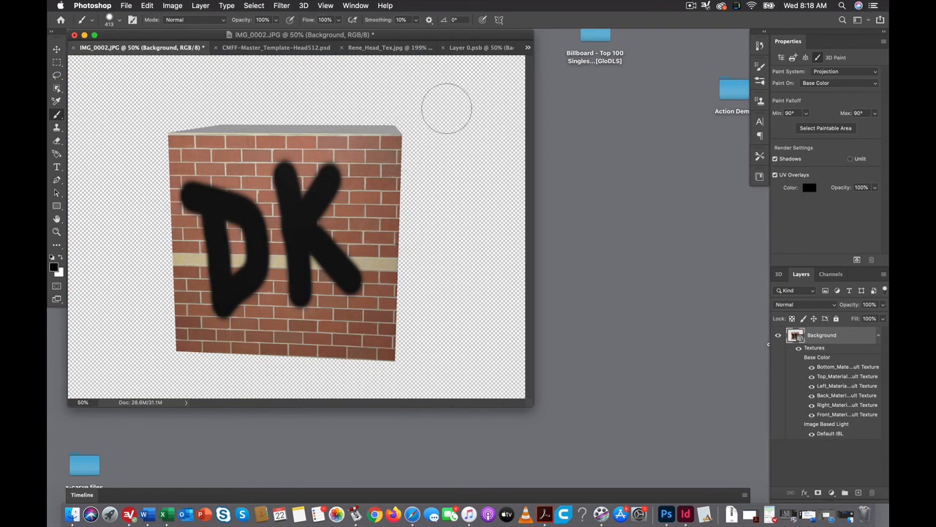
{"action": "left_click", "coordinate": [470, 51]}
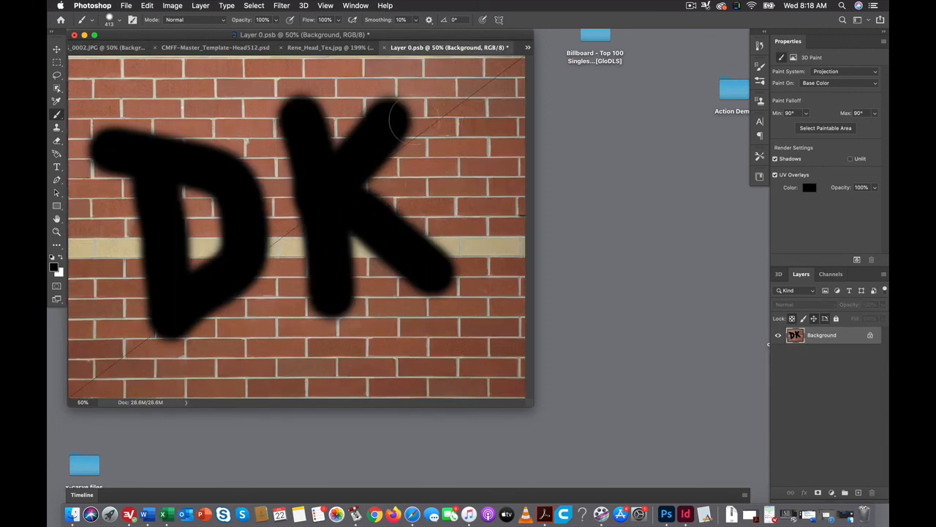
{"action": "left_click", "coordinate": [110, 47]}
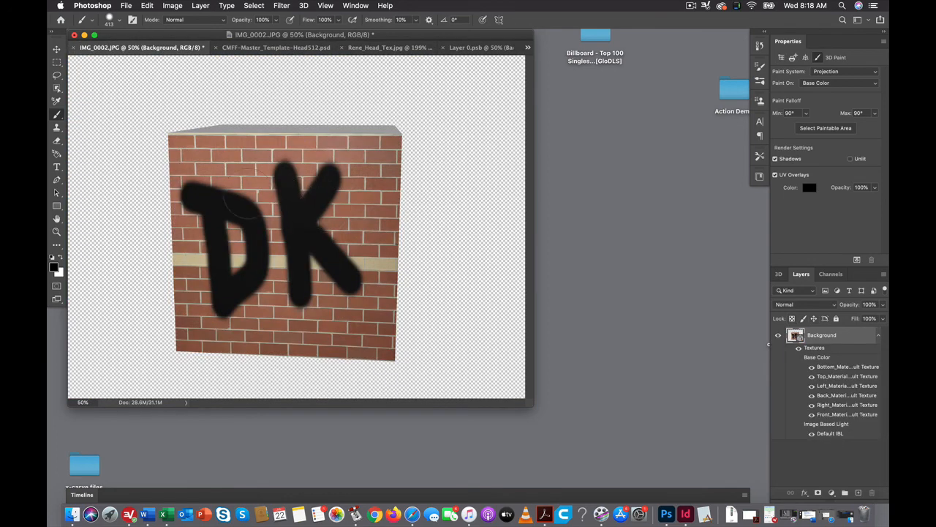
Orbit the 3D view with the Move tool to show the cube's top and blank side face
{"action": "right_click", "coordinate": [305, 220]}
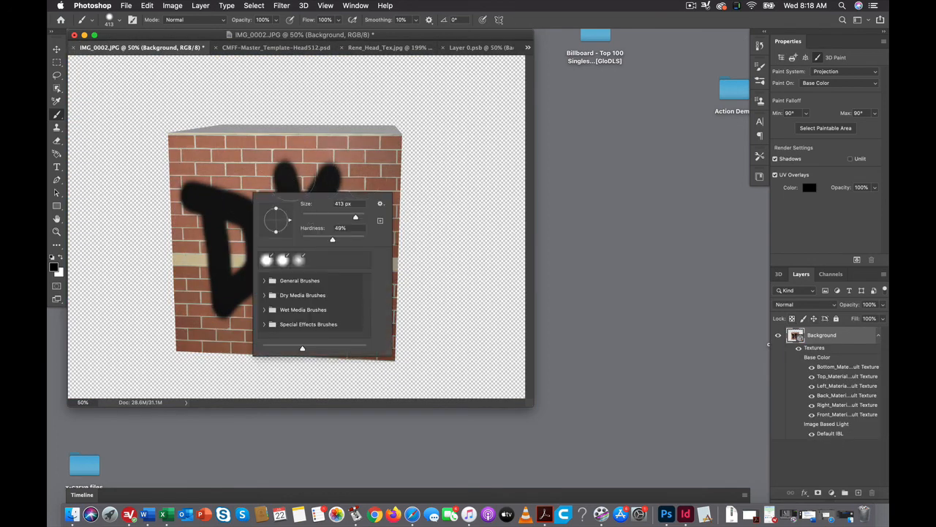
{"action": "key", "text": "Escape"}
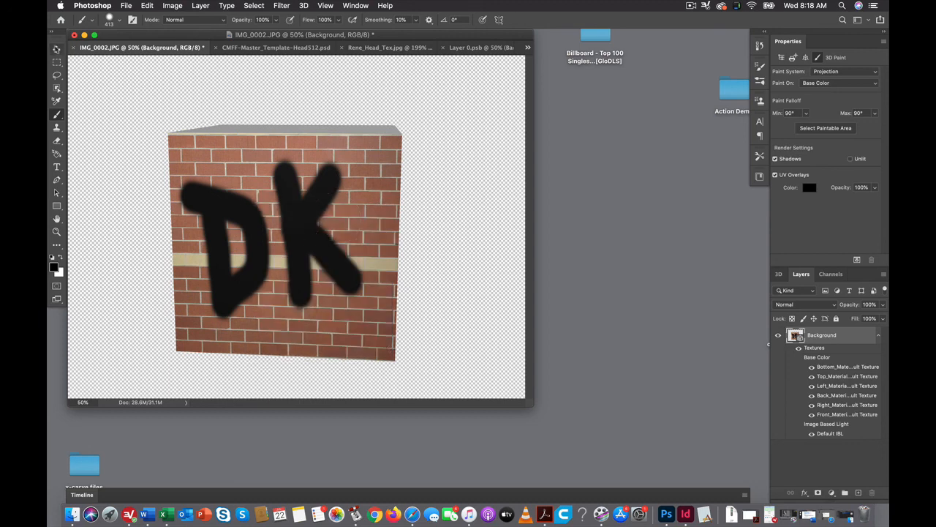
{"action": "key", "text": "v"}
{"action": "mouse_move", "coordinate": [306, 165]}
{"action": "left_mouse_down"}
{"action": "mouse_move", "coordinate": [375, 196]}
{"action": "mouse_move", "coordinate": [202, 177]}
{"action": "mouse_move", "coordinate": [315, 187]}
{"action": "mouse_move", "coordinate": [306, 185]}
{"action": "mouse_move", "coordinate": [383, 61]}
{"action": "mouse_move", "coordinate": [276, 182]}
{"action": "mouse_move", "coordinate": [338, 237]}
{"action": "left_mouse_up"}
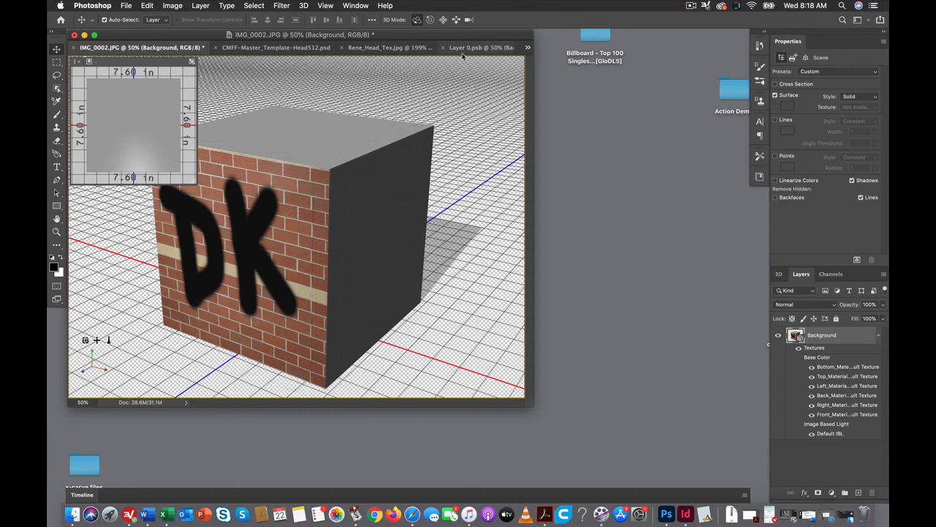
Open Dune.tif from the 117-5 folder
{"action": "left_click", "coordinate": [124, 6]}
{"action": "left_click", "coordinate": [138, 26]}
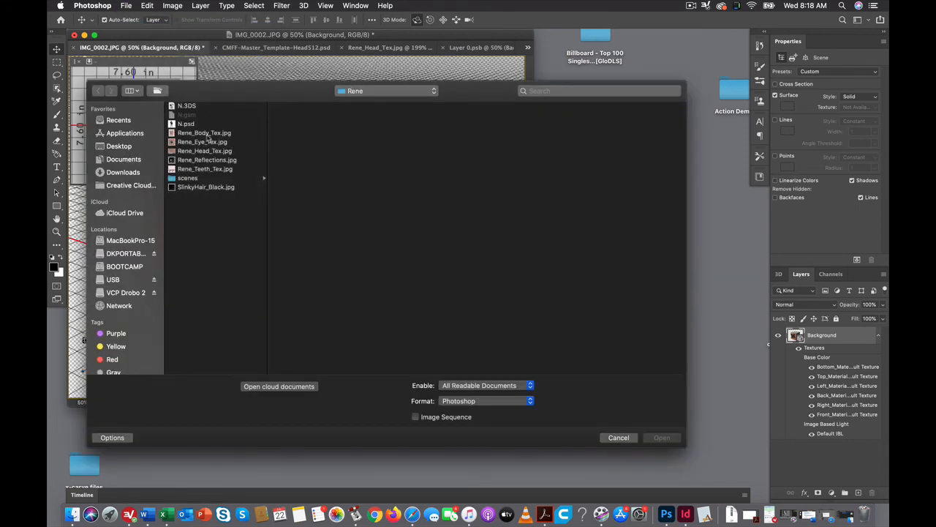
{"action": "left_click", "coordinate": [403, 92]}
{"action": "left_click", "coordinate": [392, 104]}
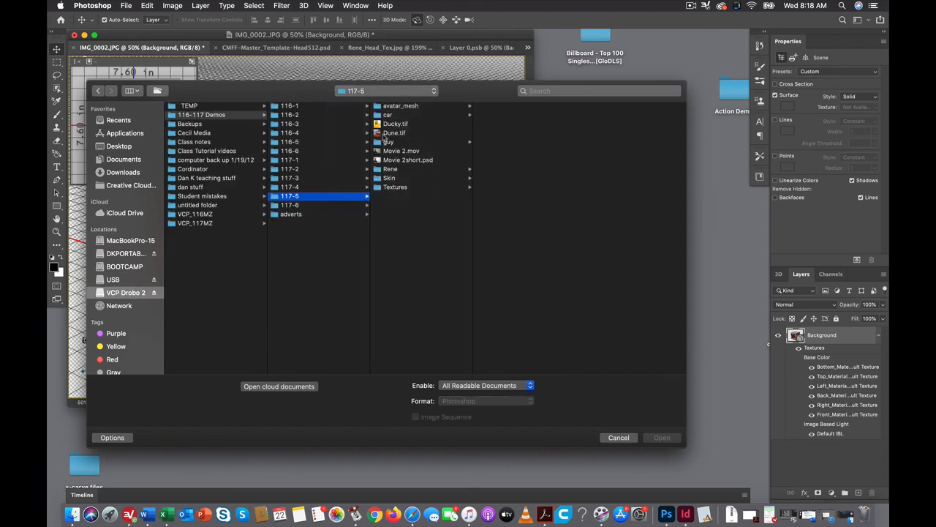
{"action": "left_click", "coordinate": [381, 134]}
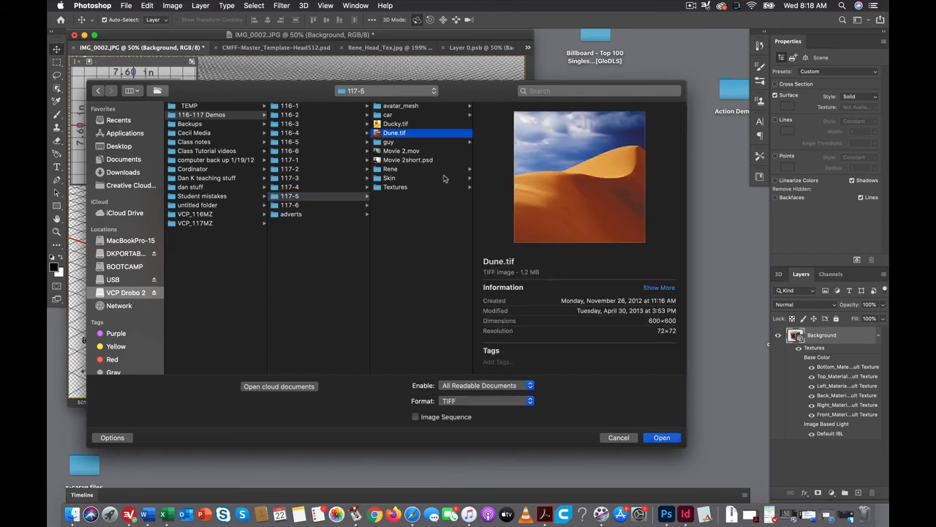
{"action": "left_click", "coordinate": [662, 438]}
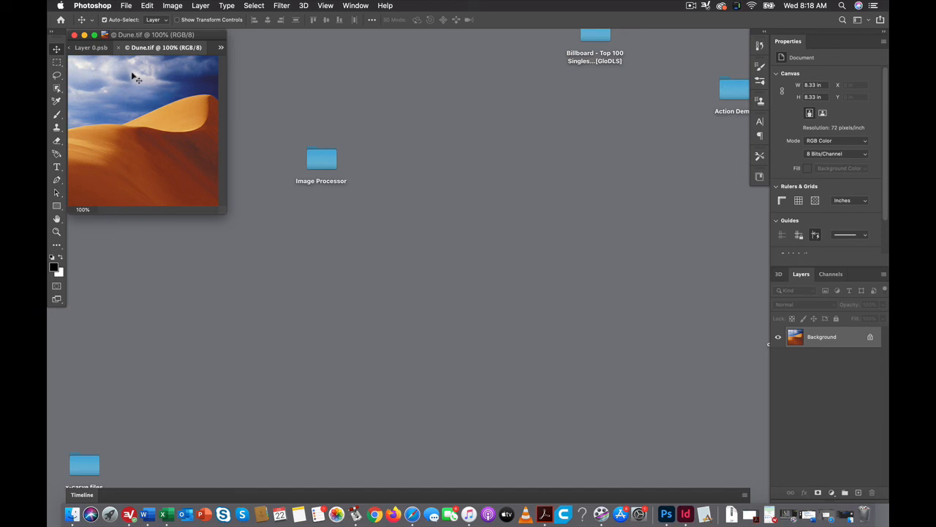
Fit both Layer 0.psb and Dune.tif on screen to view each image in full
{"action": "left_click", "coordinate": [83, 48]}
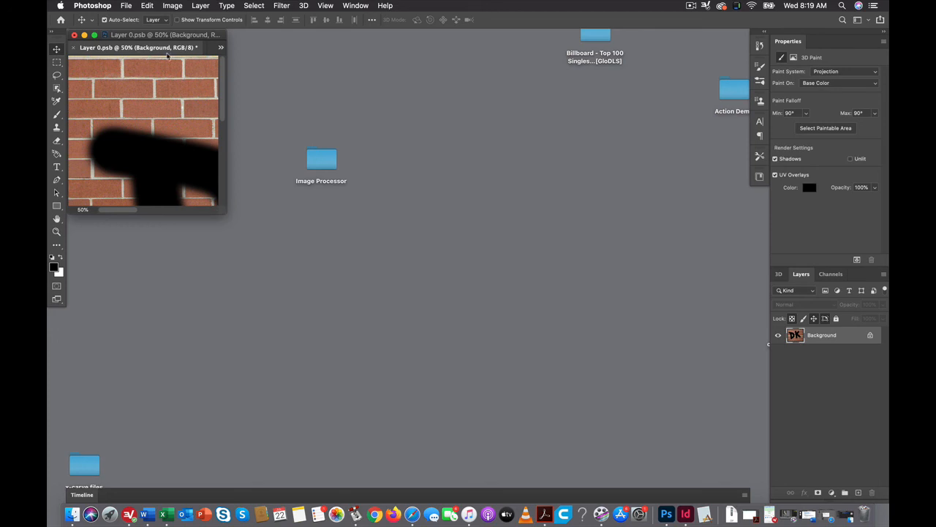
{"action": "key", "text": "super+0"}
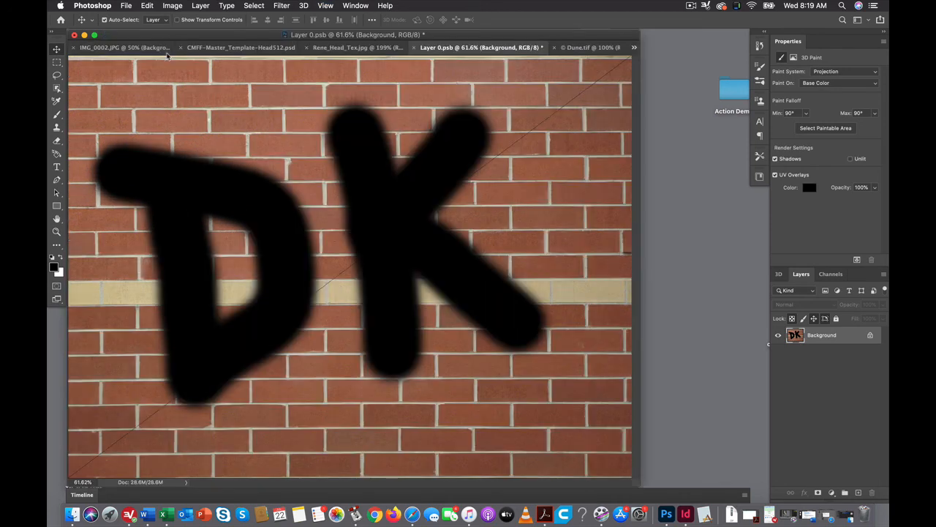
{"action": "left_click", "coordinate": [590, 48]}
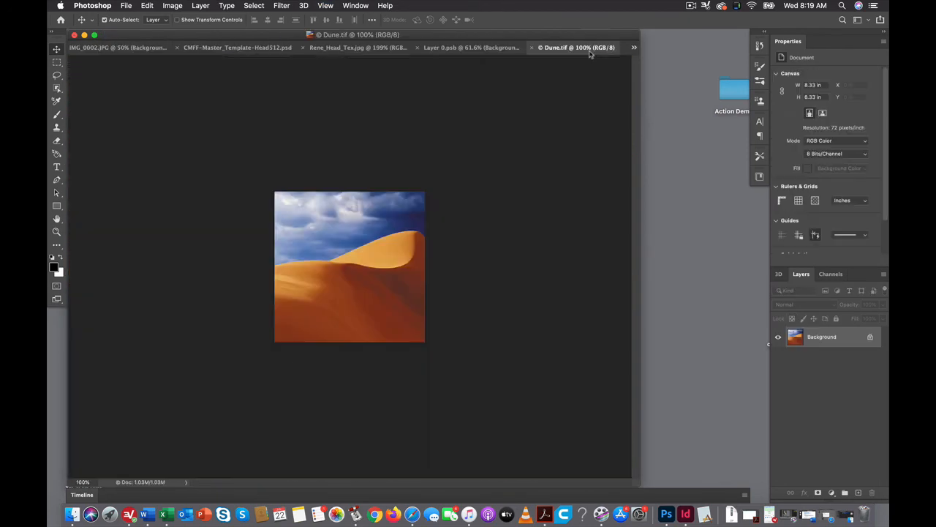
{"action": "key", "text": "super+0"}
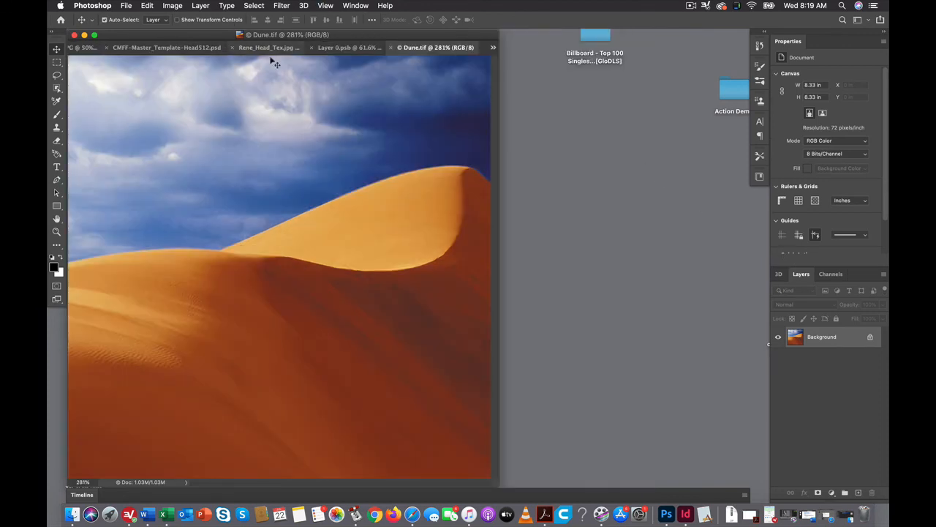
Open the cube's left material texture from IMG_0002.JPG and enlarge the document window
{"action": "left_click", "coordinate": [84, 48]}
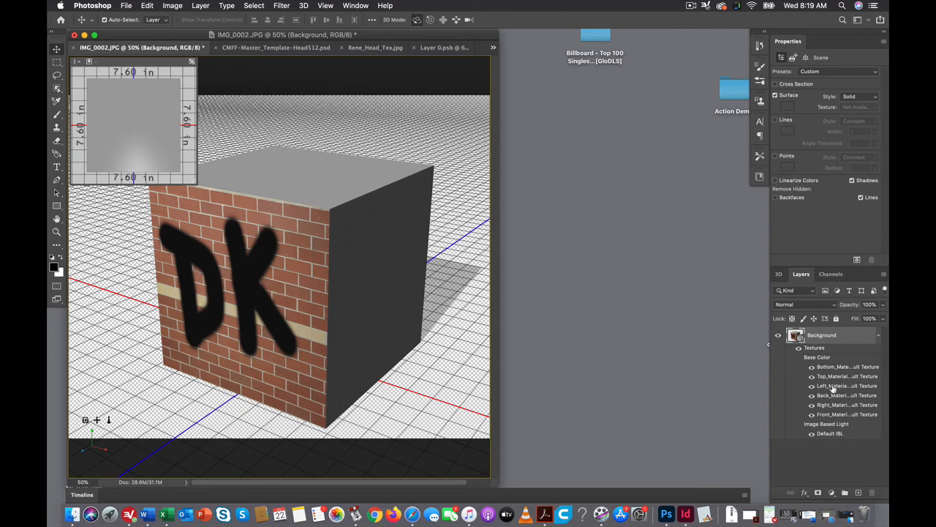
{"action": "double_click", "coordinate": [832, 385]}
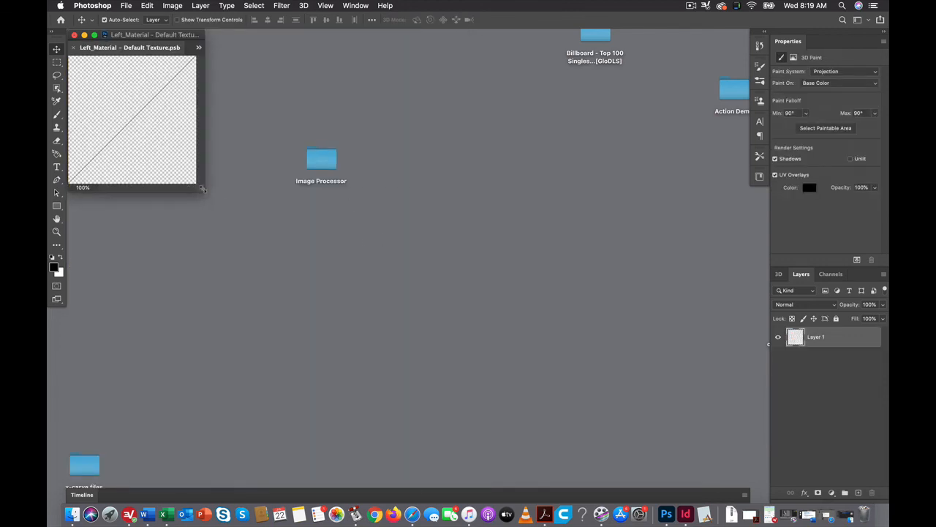
{"action": "left_click_drag", "start_coordinate": [203, 190], "coordinate": [589, 422]}
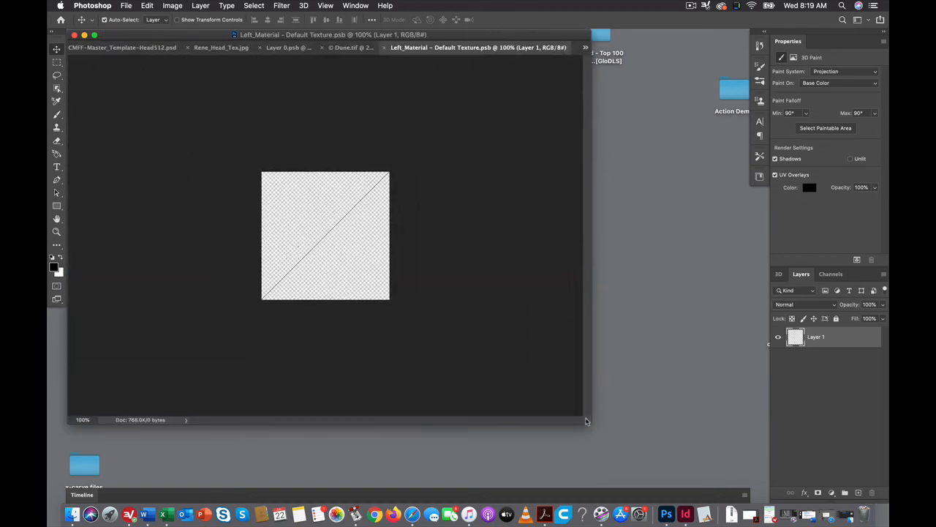
Select the entire canvas of Dune.tif and copy the image
{"action": "left_click", "coordinate": [352, 48]}
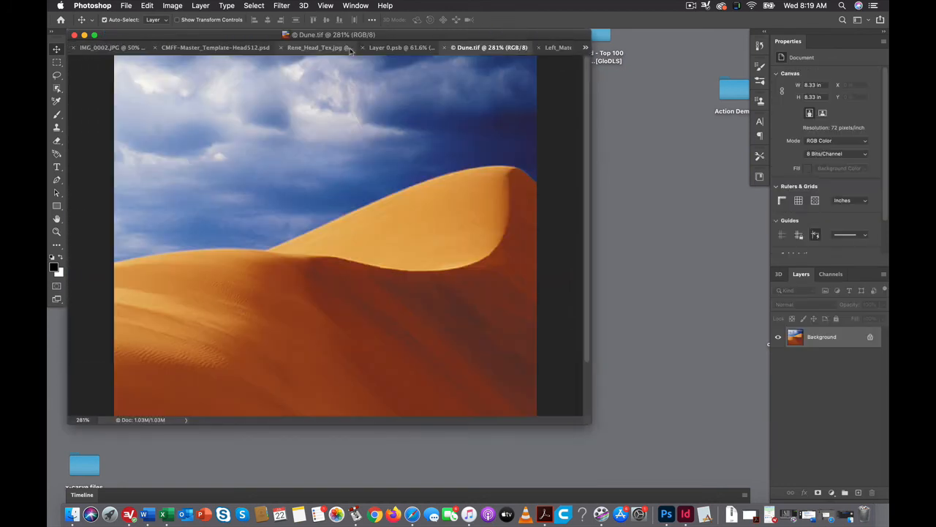
{"action": "left_click", "coordinate": [149, 6]}
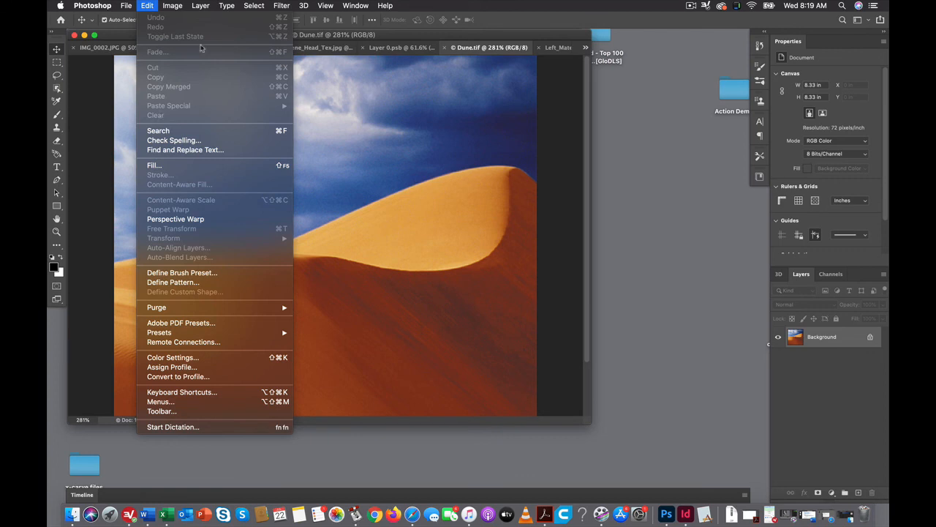
{"action": "left_click", "coordinate": [260, 18]}
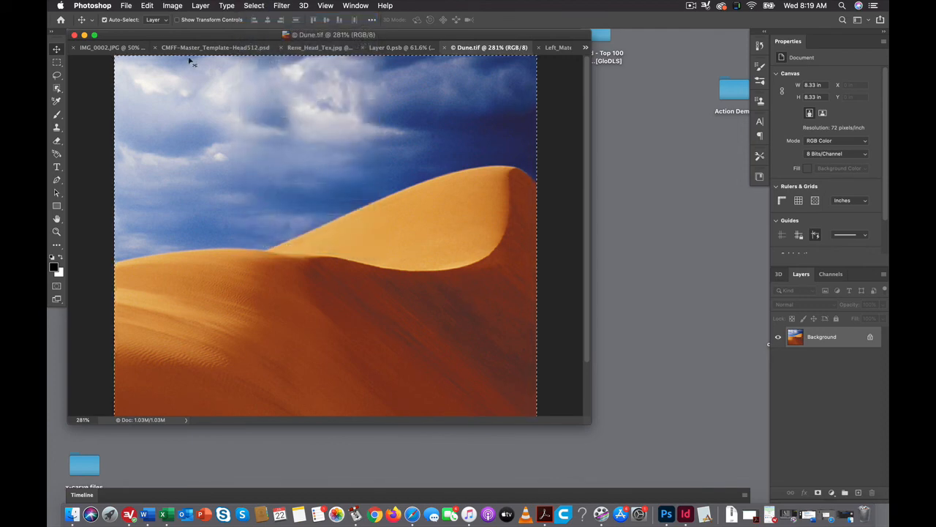
{"action": "left_click", "coordinate": [147, 5]}
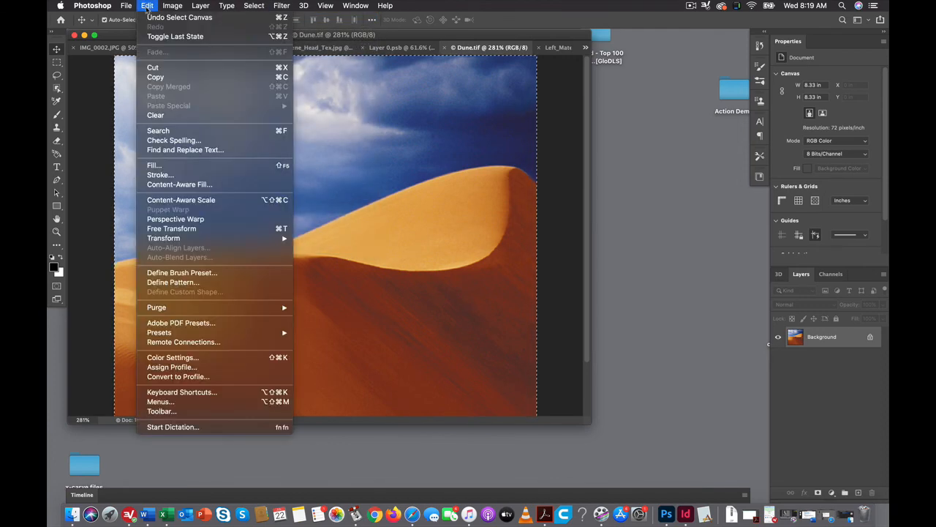
{"action": "left_click", "coordinate": [155, 78]}
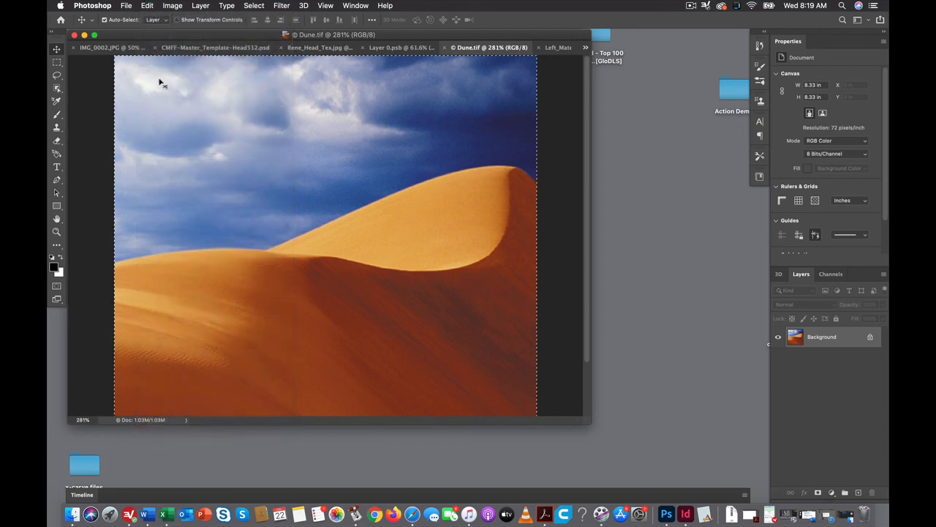
Paste the copied dune image into the Left_Material default texture document
{"action": "left_click", "coordinate": [562, 49]}
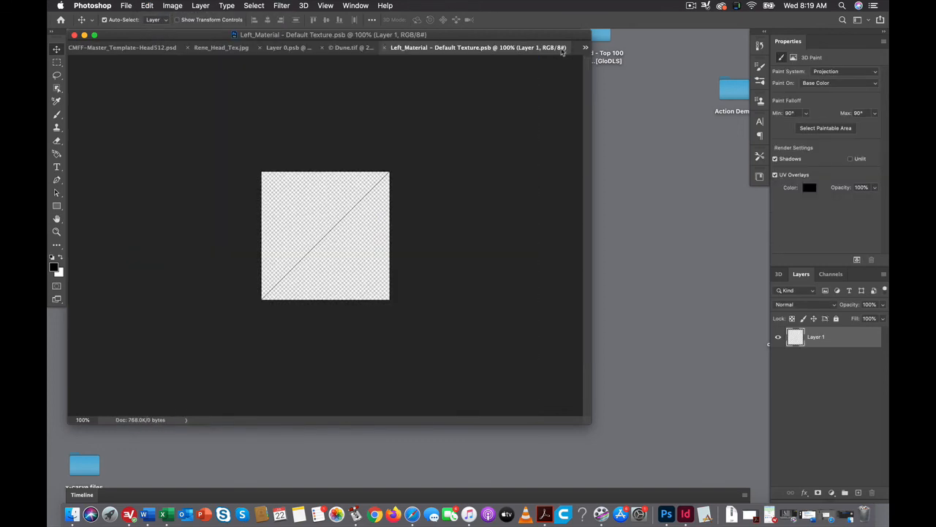
{"action": "left_click", "coordinate": [147, 6]}
{"action": "left_click", "coordinate": [219, 96]}
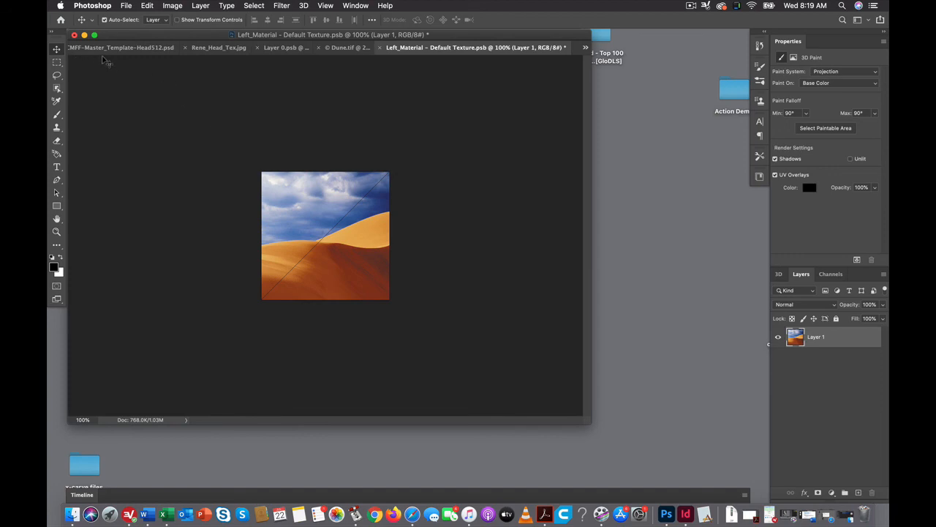
Return to IMG_0002.JPG and orbit the cube to check its side faces for the dune texture
{"action": "left_click_drag", "start_coordinate": [134, 35], "coordinate": [147, 35]}
{"action": "left_click", "coordinate": [138, 48]}
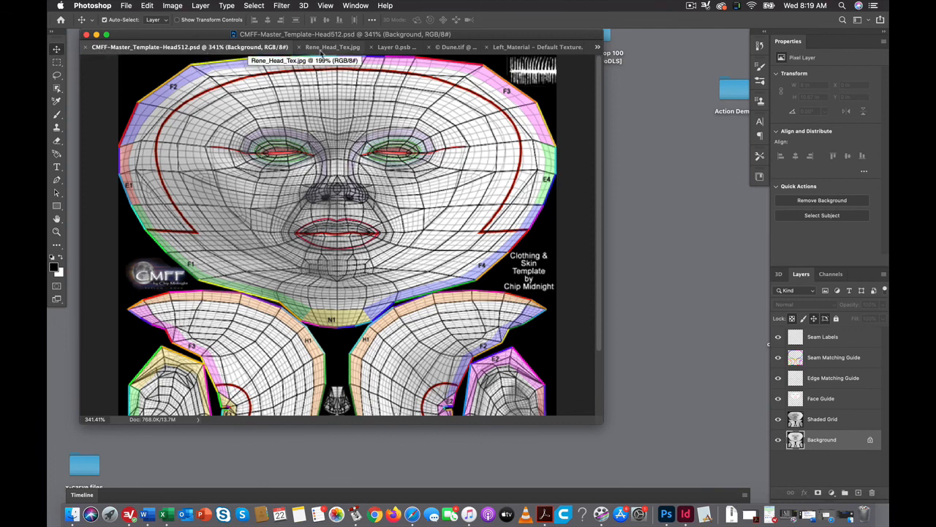
{"action": "left_click", "coordinate": [390, 49]}
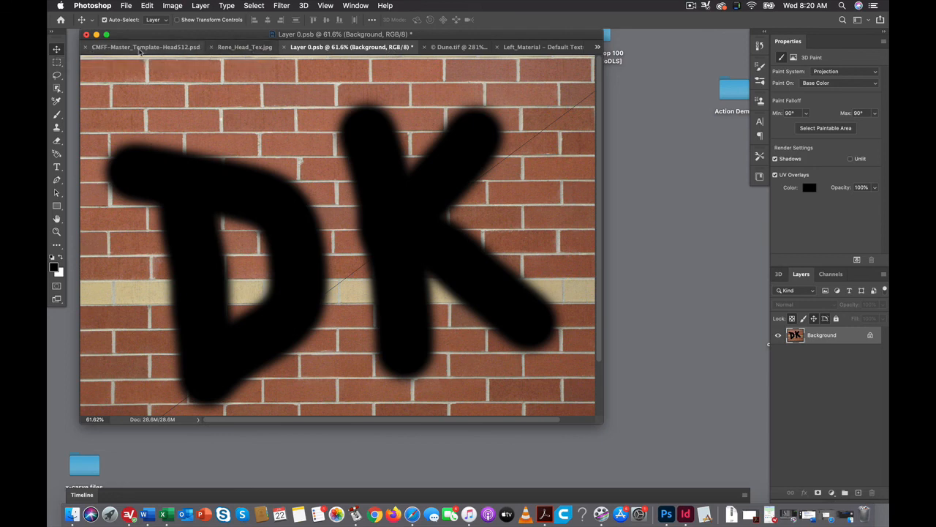
{"action": "left_click", "coordinate": [598, 47]}
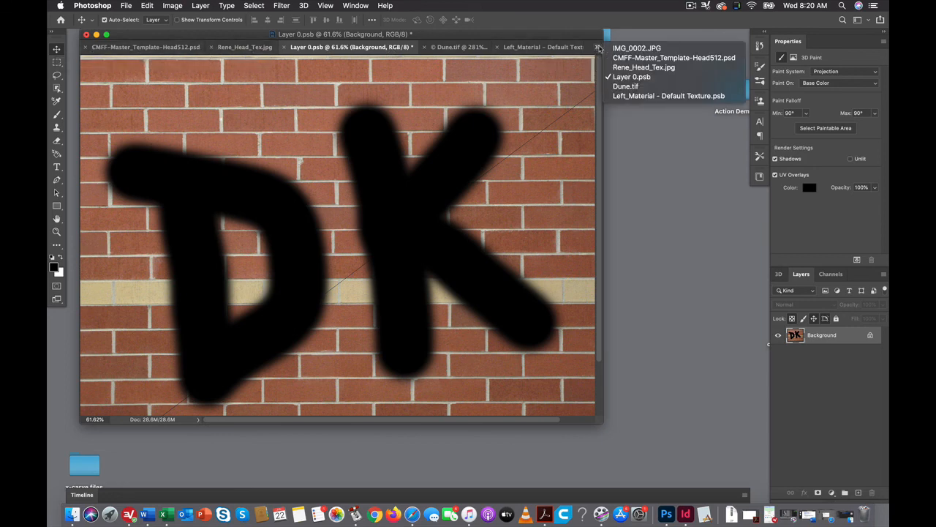
{"action": "left_click", "coordinate": [637, 49]}
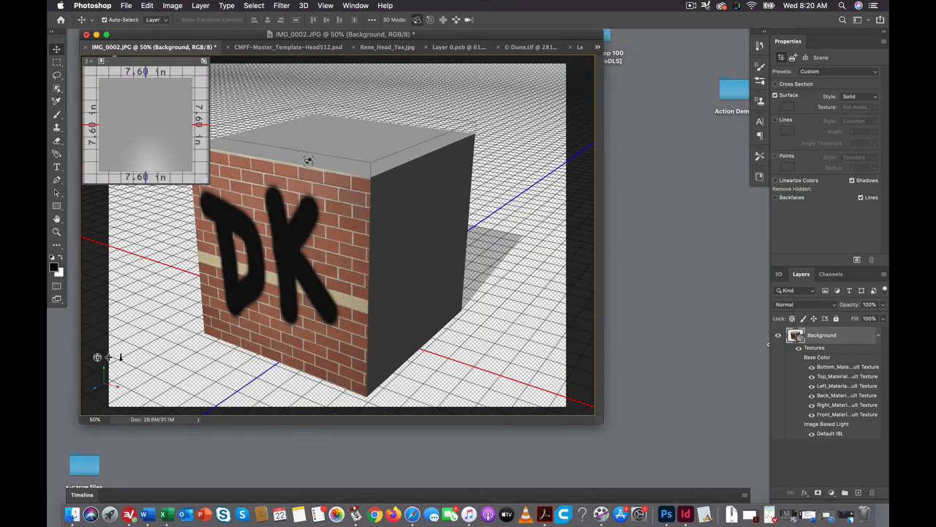
{"action": "left_click_drag", "start_coordinate": [301, 183], "coordinate": [588, 69]}
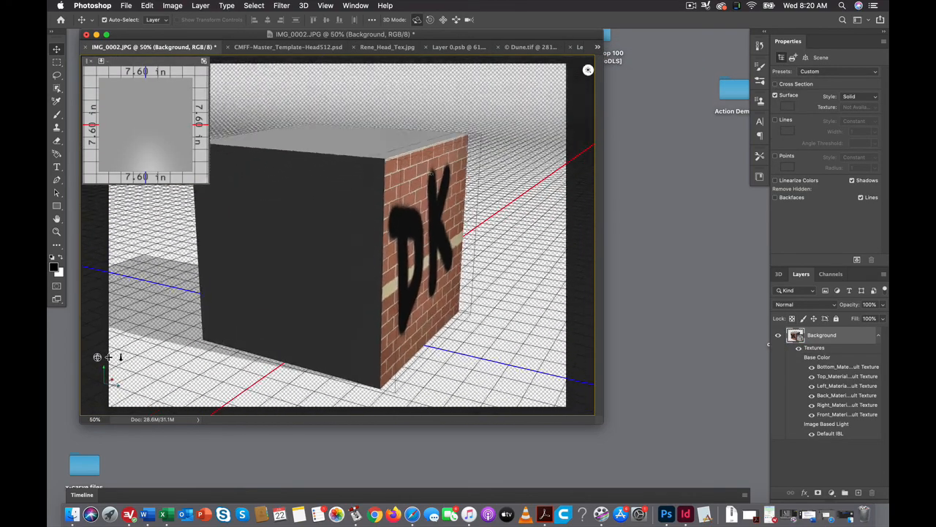
{"action": "left_click_drag", "start_coordinate": [432, 173], "coordinate": [273, 59]}
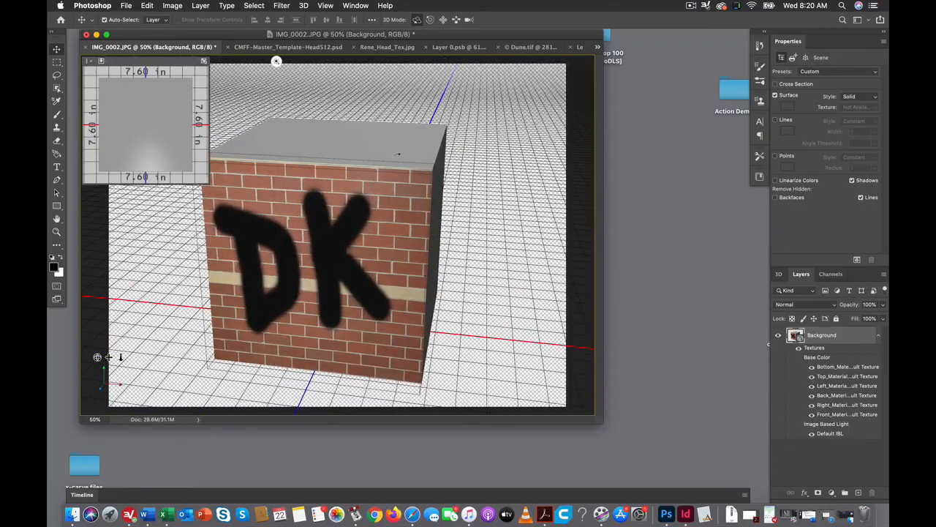
Go back to the Left_Material texture document and save it so the cube updates
{"action": "left_click", "coordinate": [521, 47]}
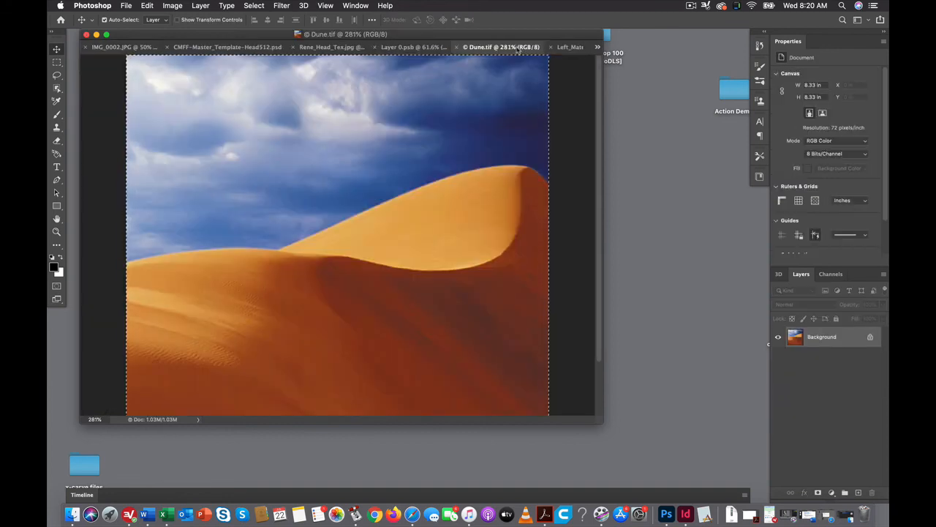
{"action": "left_click", "coordinate": [568, 47]}
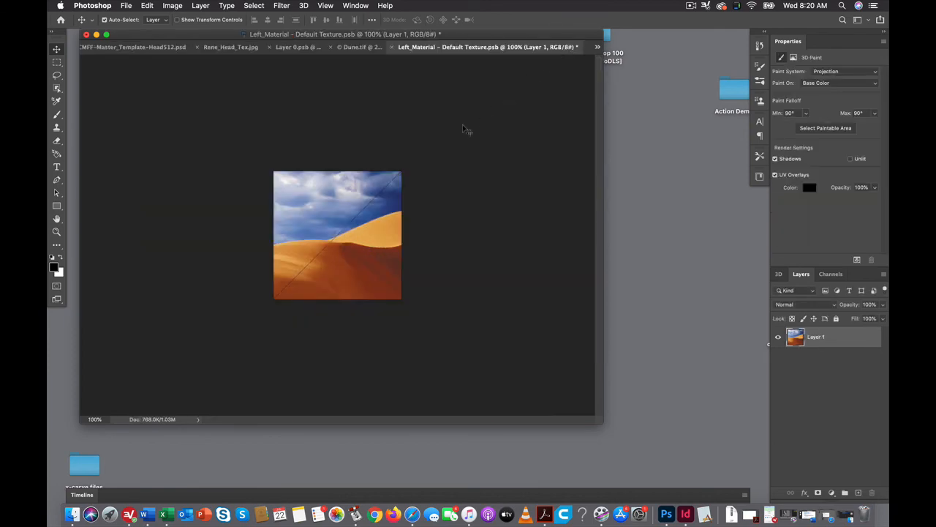
{"action": "key", "text": "super+s"}
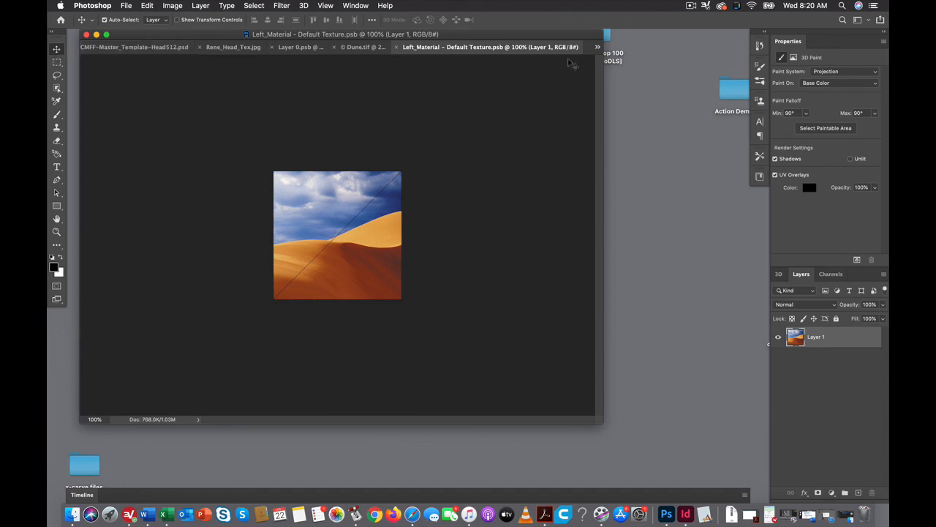
Switch to IMG_0002.JPG, orbit the cube to inspect the left face and its mesh properties, and orbit back to the lettered brick face
{"action": "left_click", "coordinate": [599, 47]}
{"action": "left_click", "coordinate": [621, 45]}
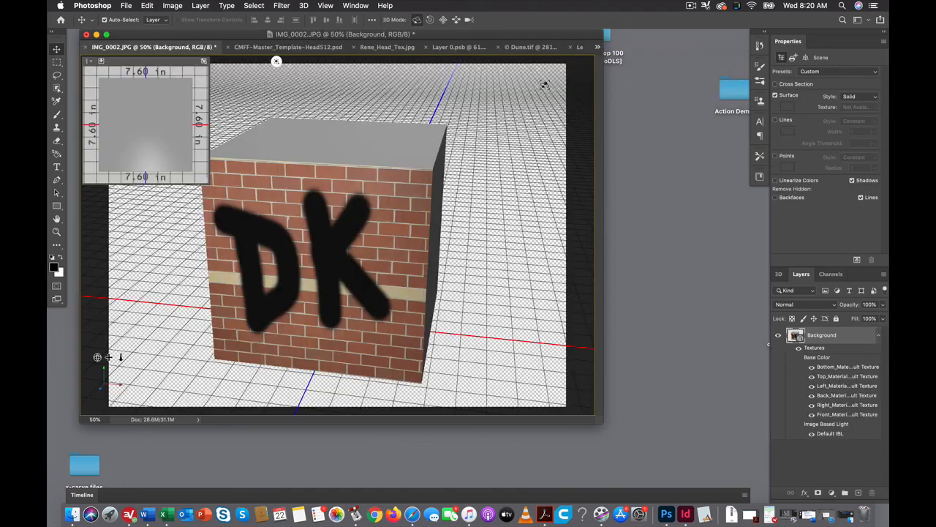
{"action": "left_click_drag", "start_coordinate": [332, 178], "coordinate": [468, 161]}
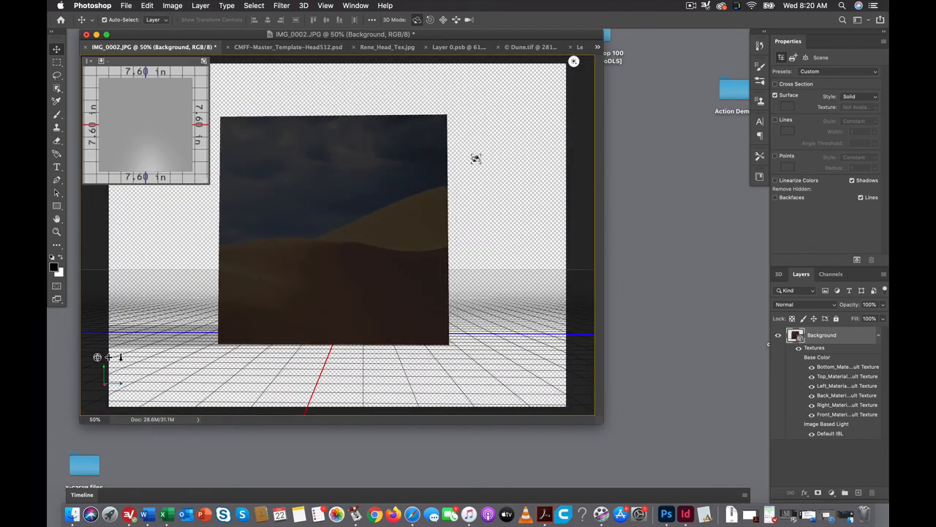
{"action": "right_click", "coordinate": [399, 181]}
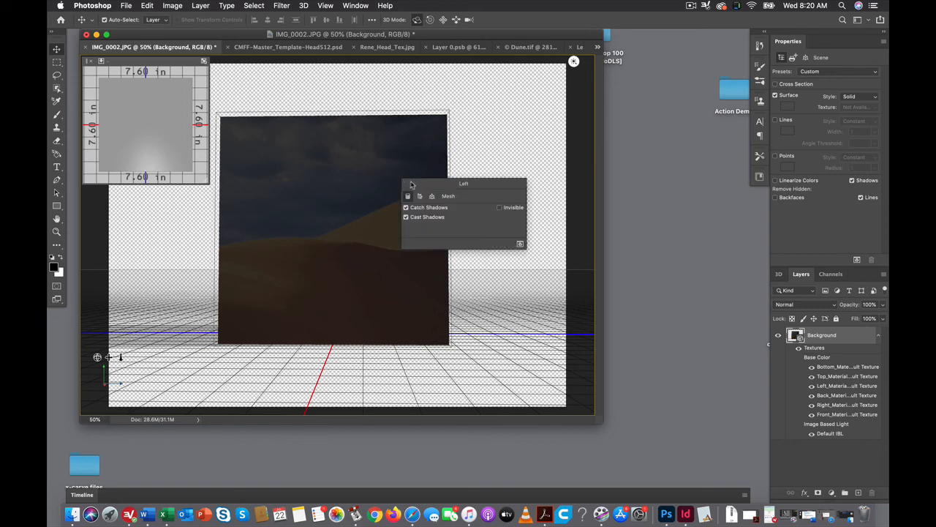
{"action": "left_click_drag", "start_coordinate": [402, 163], "coordinate": [235, 188]}
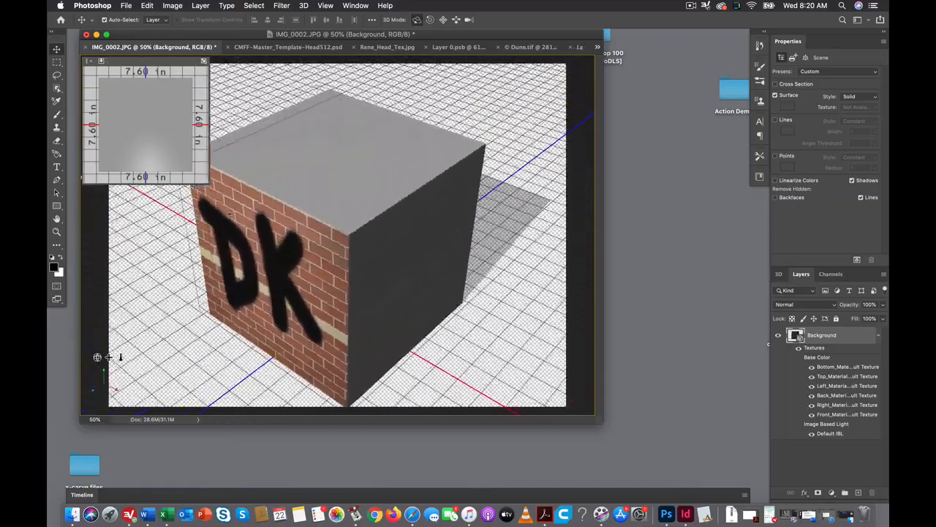